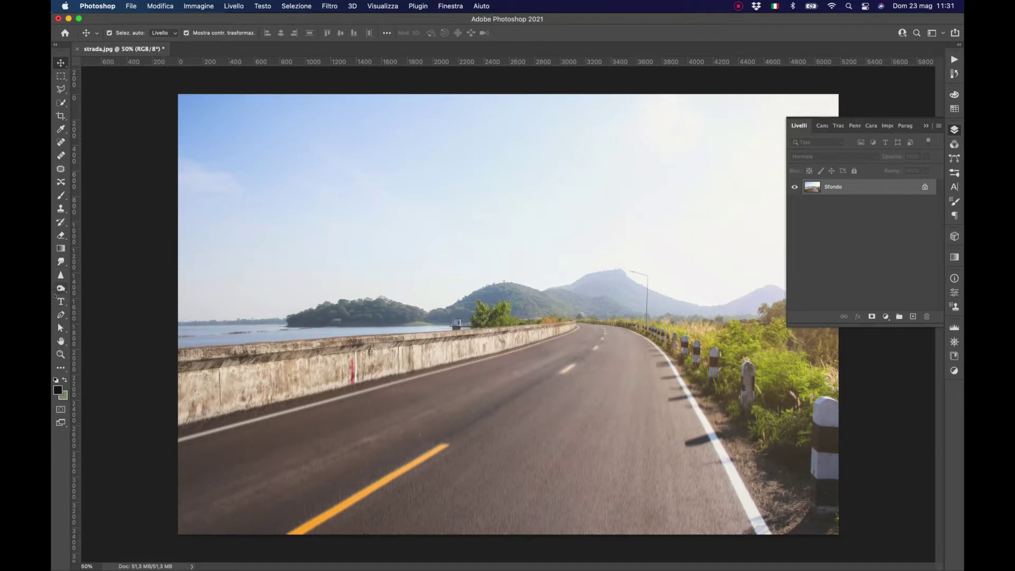
- Type BUON VIAGGIO as a new text layer on the road photo and start free transform
left_click(61, 301)
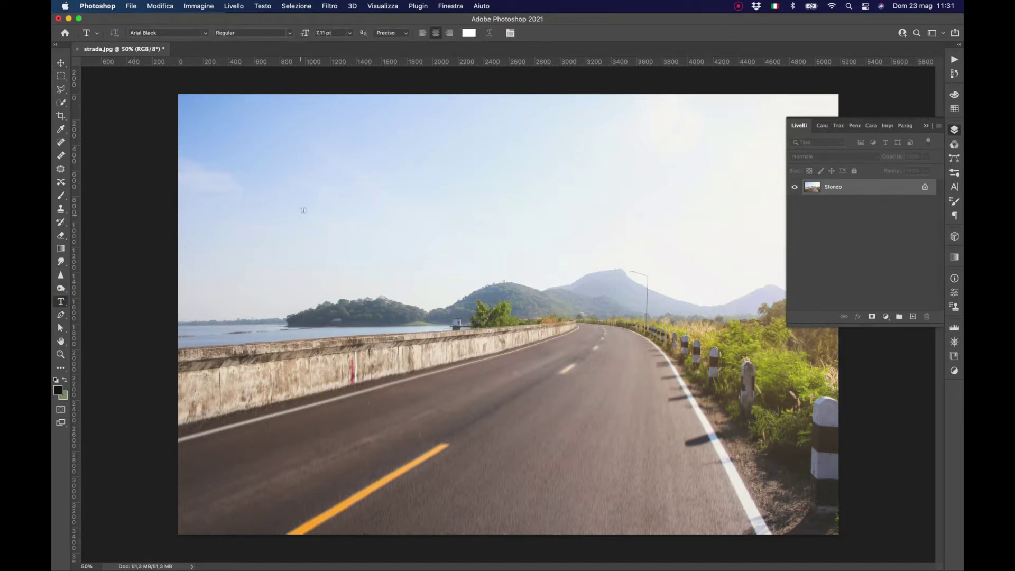
left_click(353, 198)
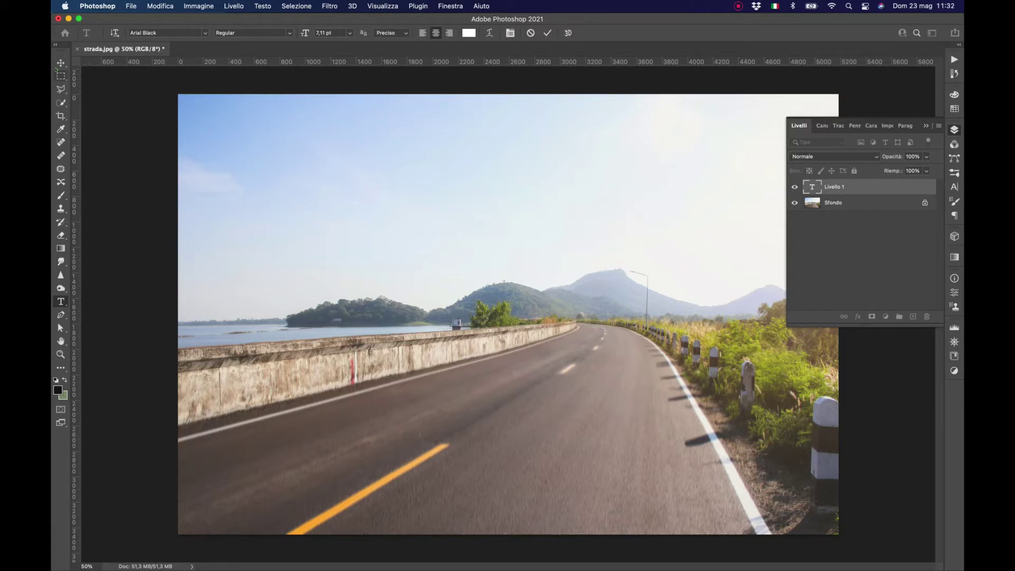
key("Escape")
key("v")
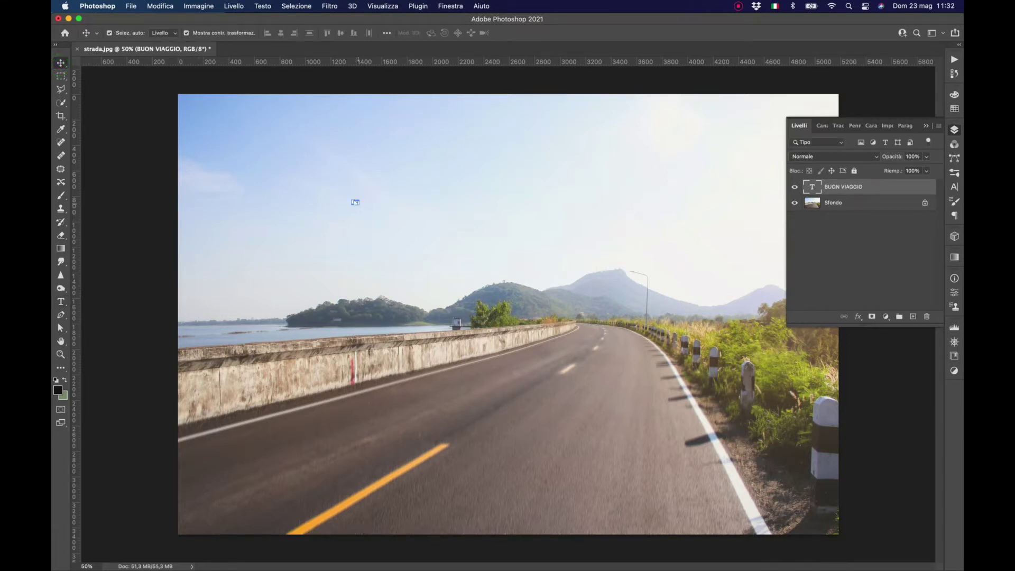
key("ctrl+t")
- Resize the BUON VIAGGIO text to sit over the road and load its letters as a selection
mouse_move(357, 205)
left_mouse_down()
mouse_move(532, 289)
mouse_move(635, 365)
left_mouse_up()
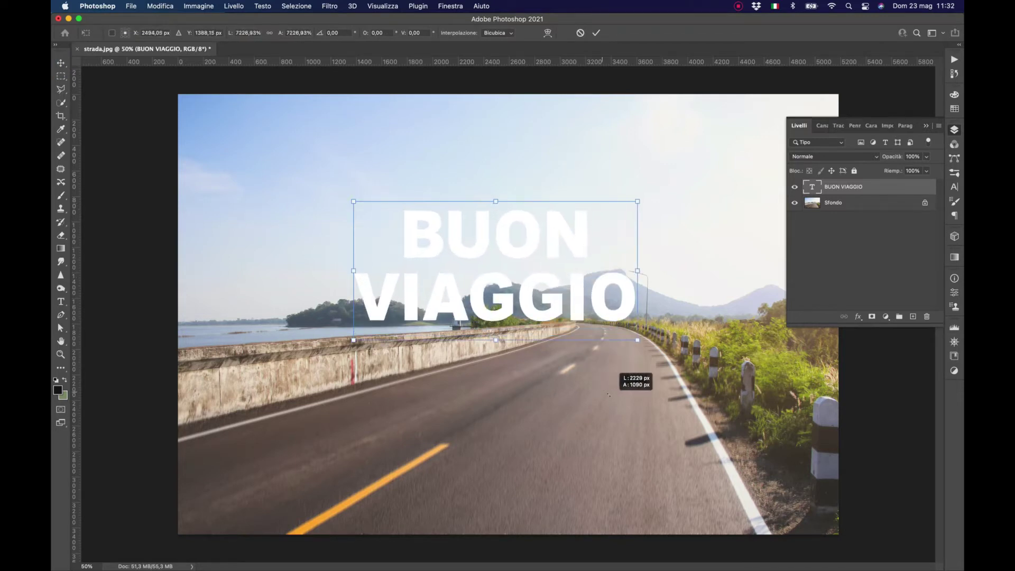
mouse_move(609, 394)
left_mouse_down()
mouse_move(616, 400)
mouse_move(584, 384)
left_mouse_up()
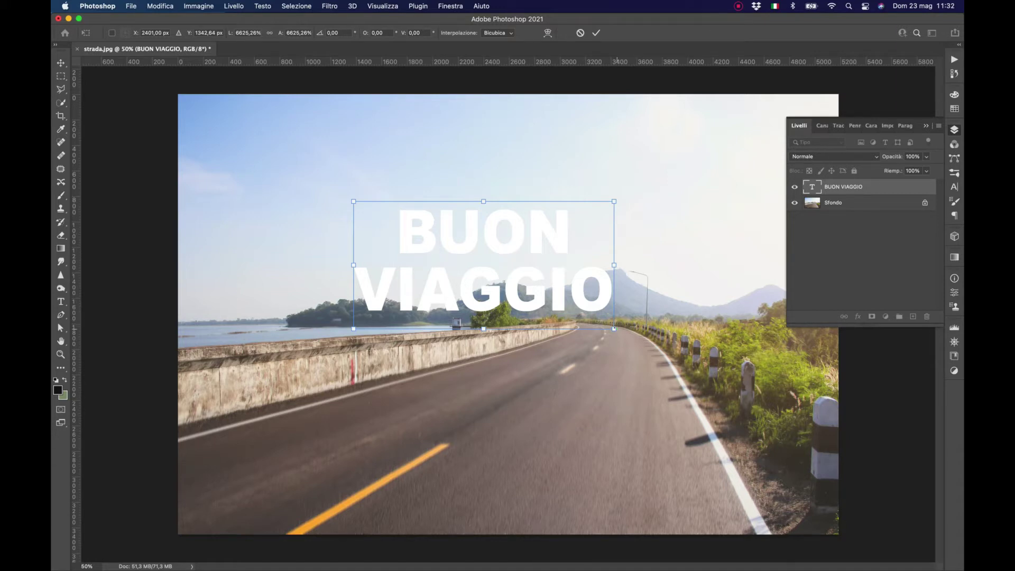
mouse_move(613, 329)
left_mouse_down()
mouse_move(533, 289)
mouse_move(590, 425)
left_mouse_up()
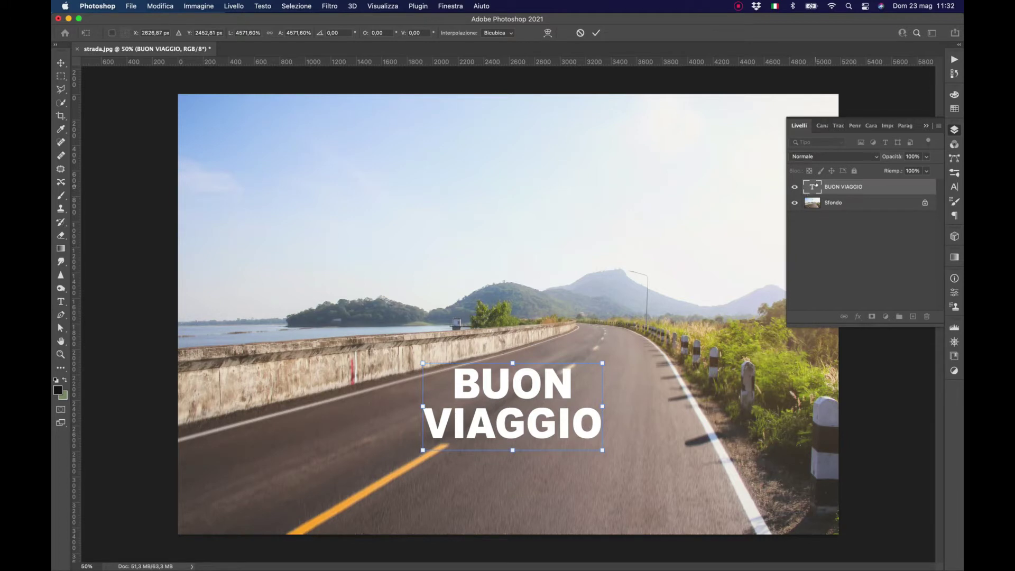
left_click(812, 187, "super")
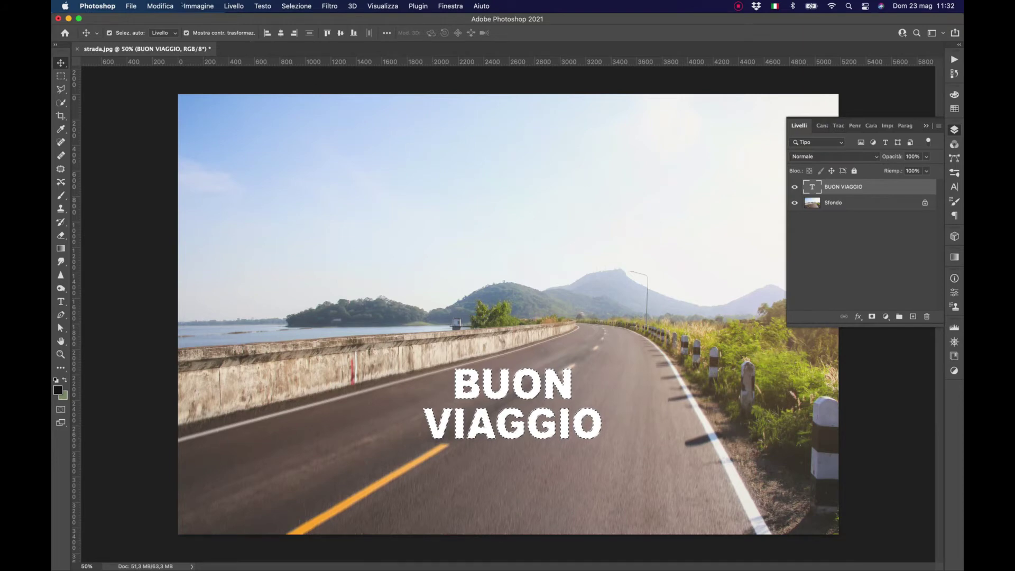
- Copy the selected lettering and hide the BUON VIAGGIO text layer
left_click(160, 6)
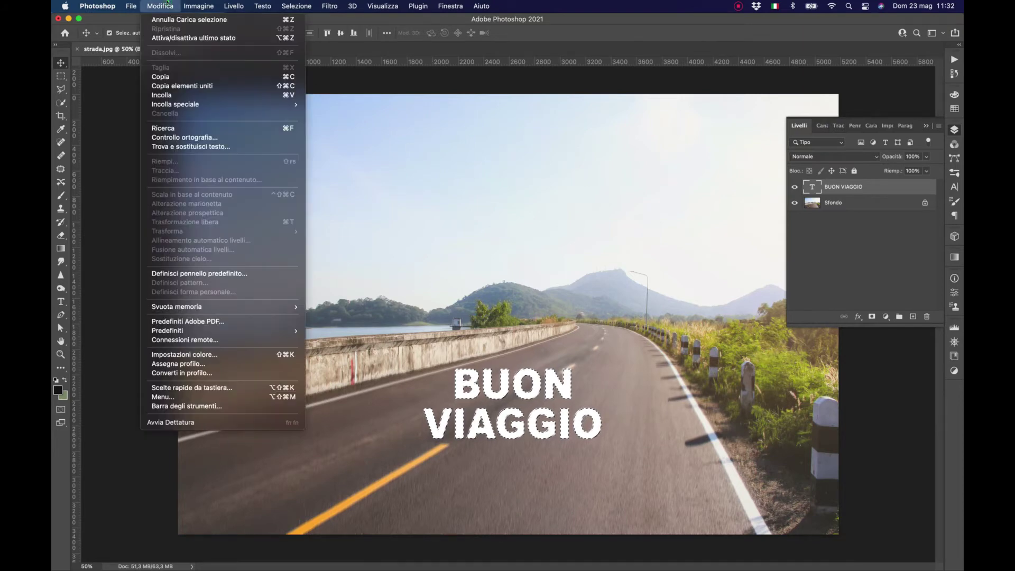
left_click(169, 78)
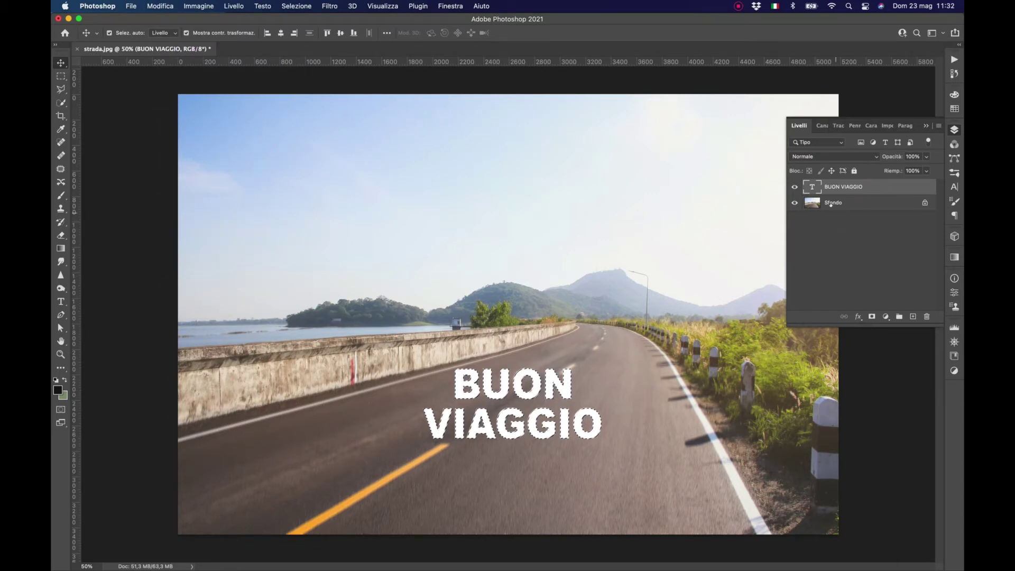
left_click(794, 186)
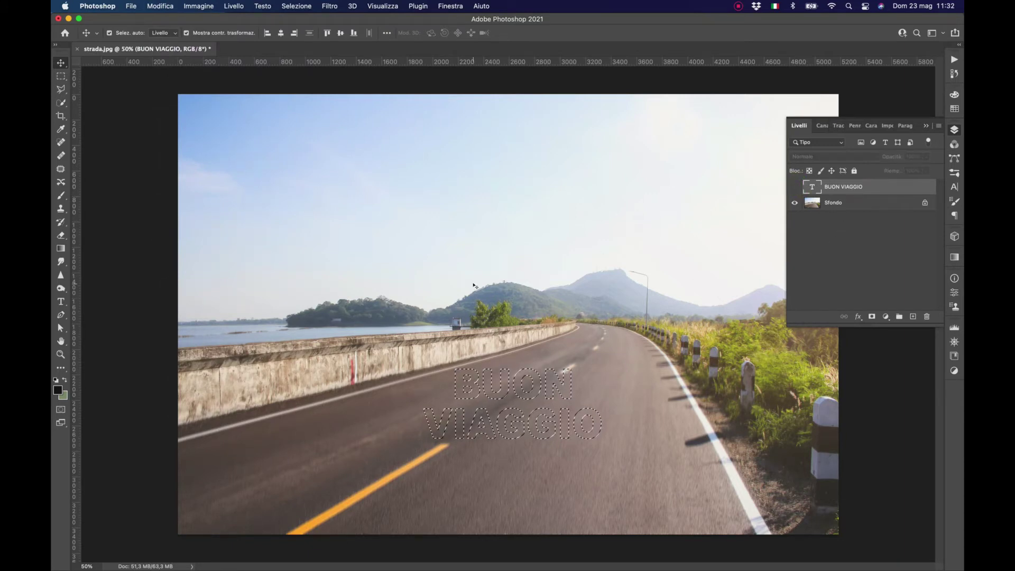
- Clear the selection and add a new empty Livello 1 above Sfondo
left_click(296, 6)
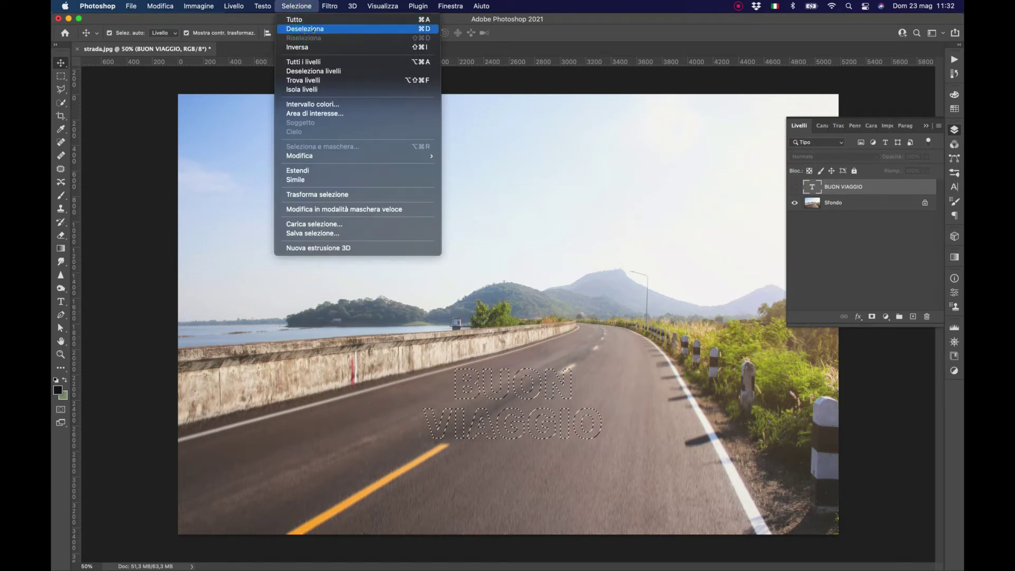
left_click(314, 29)
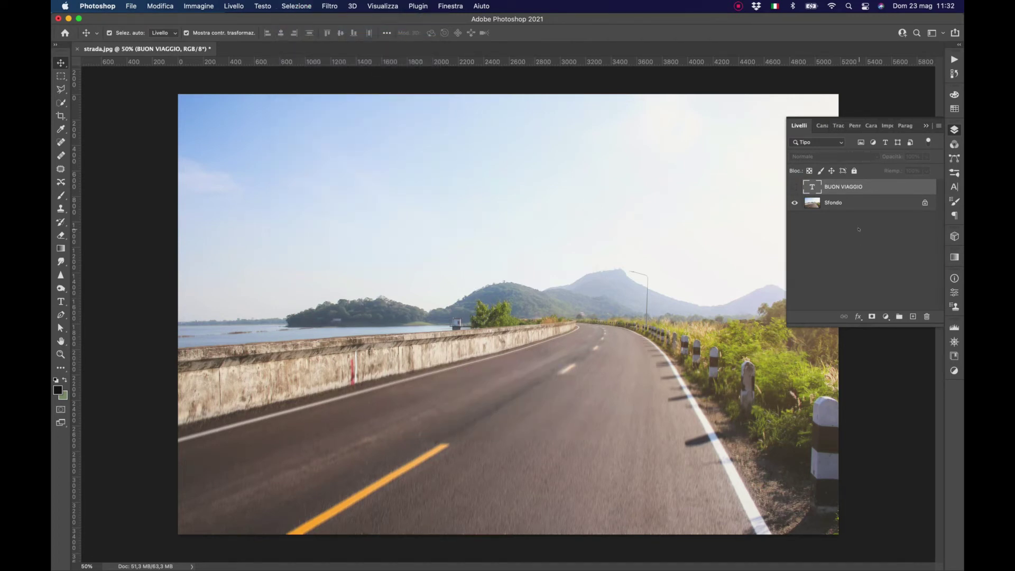
left_click(858, 202)
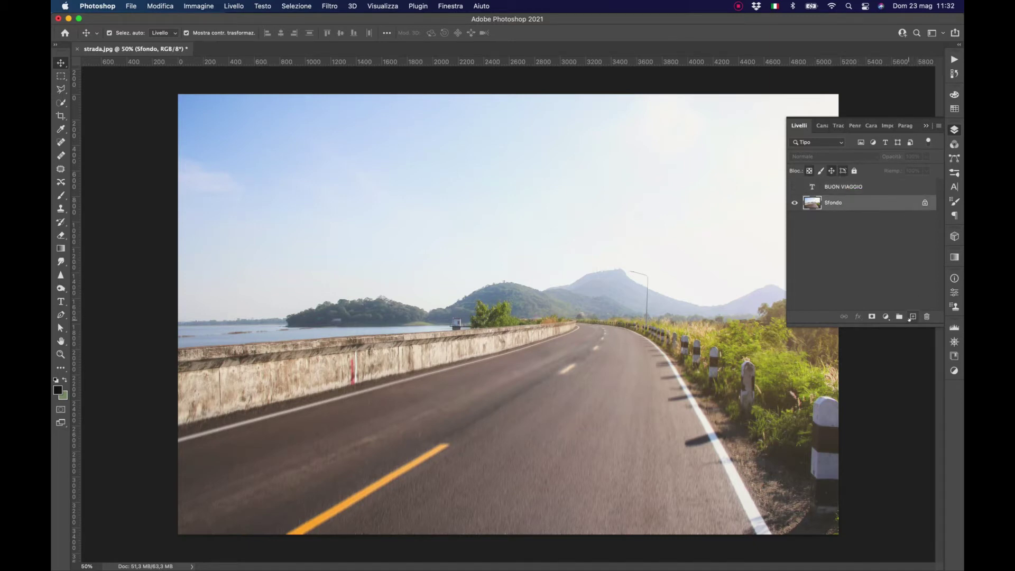
left_click(912, 317)
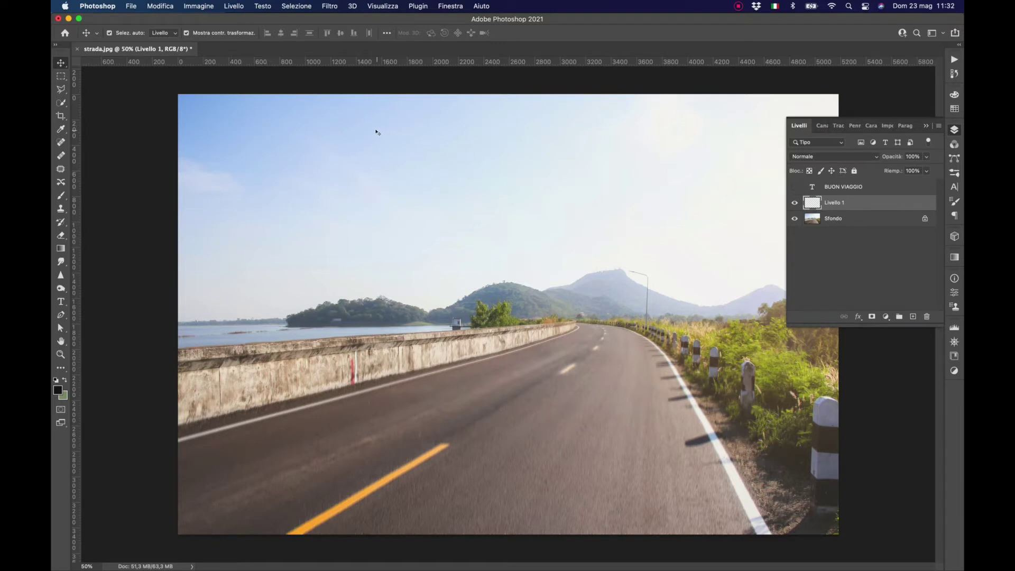
- In Fuoco prospettico, draw a four-corner perspective plane over the road surface
left_click(329, 6)
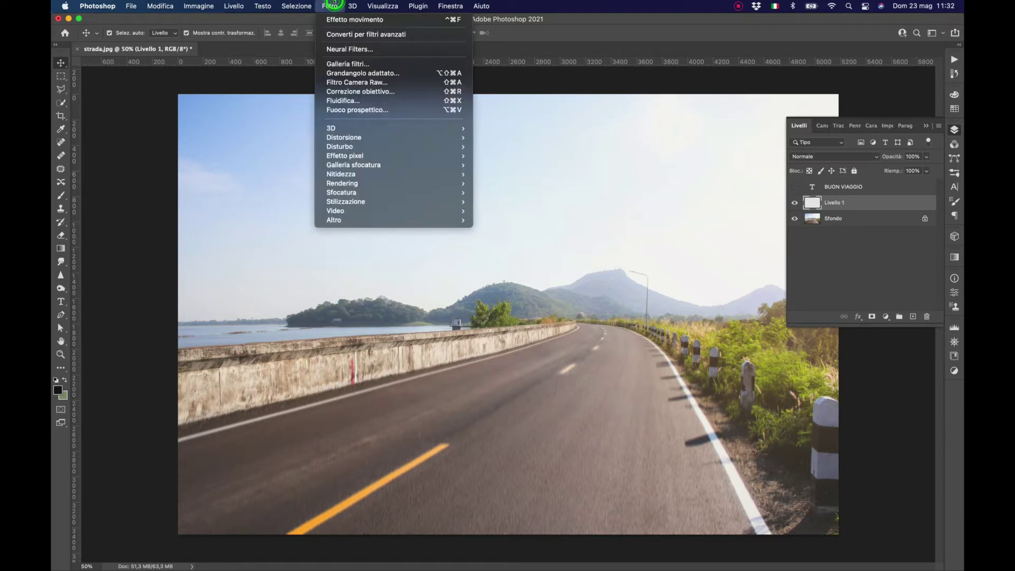
left_click(366, 110)
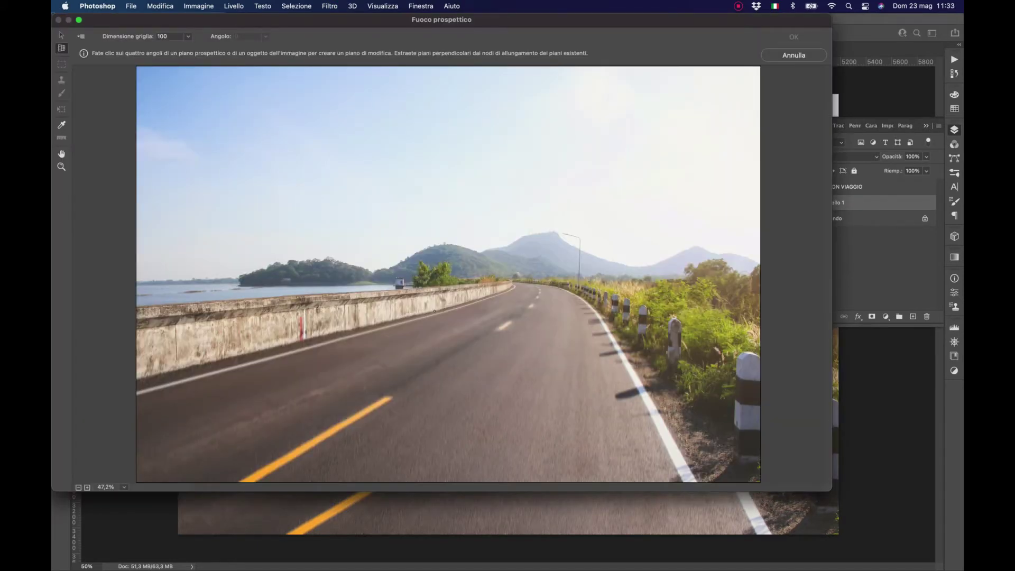
left_click(438, 314)
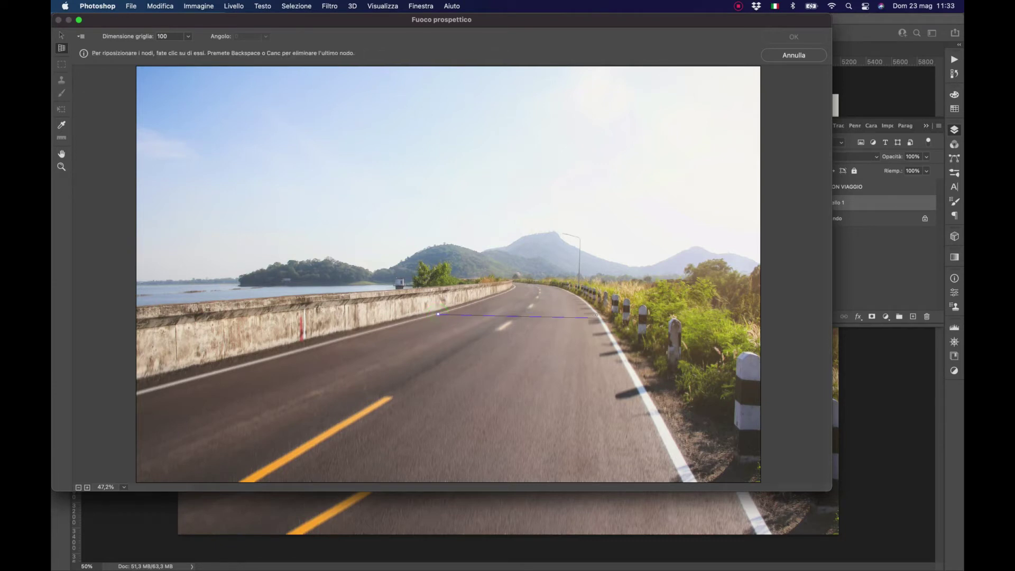
left_click(599, 317)
left_click(666, 446)
left_click(177, 381)
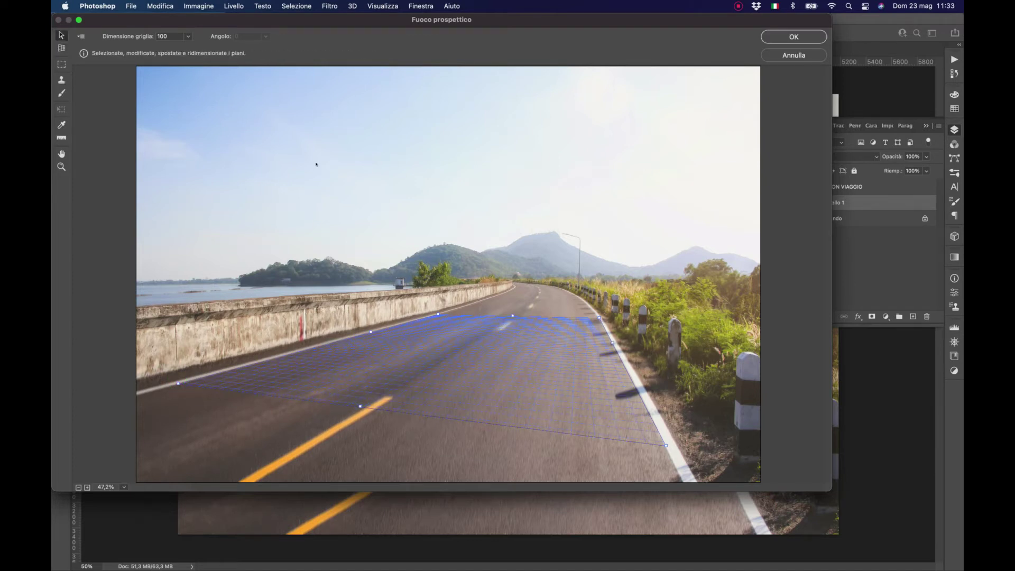
left_click(166, 3)
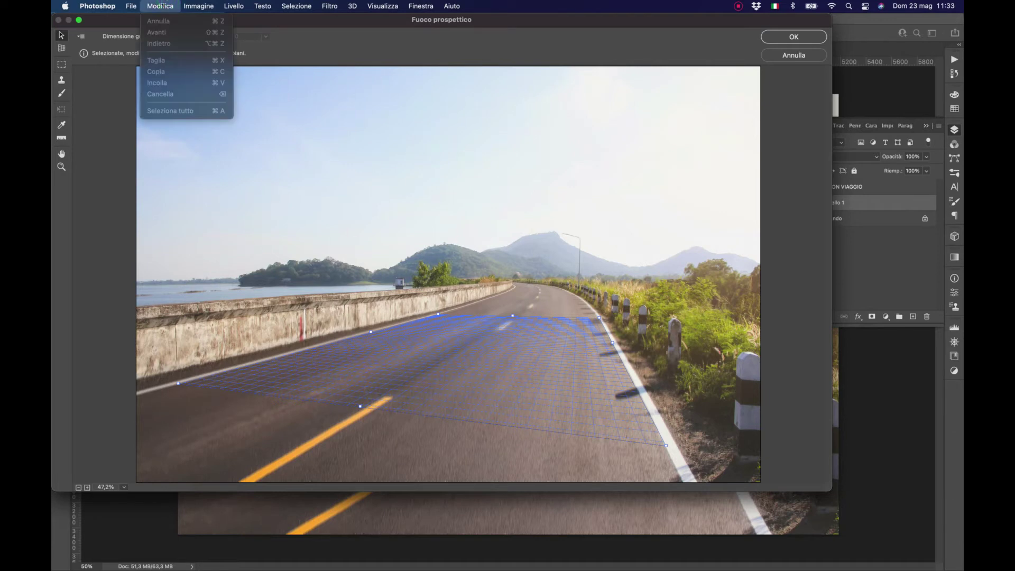
left_click(164, 6)
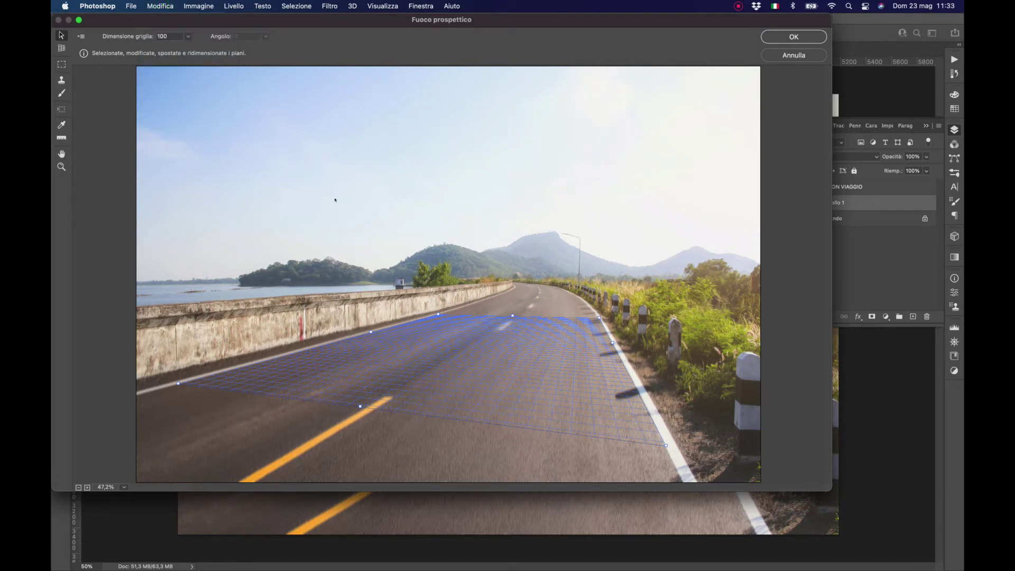
- Paste the BUON VIAGGIO lettering and drag it onto the road's perspective plane
key("super+v")
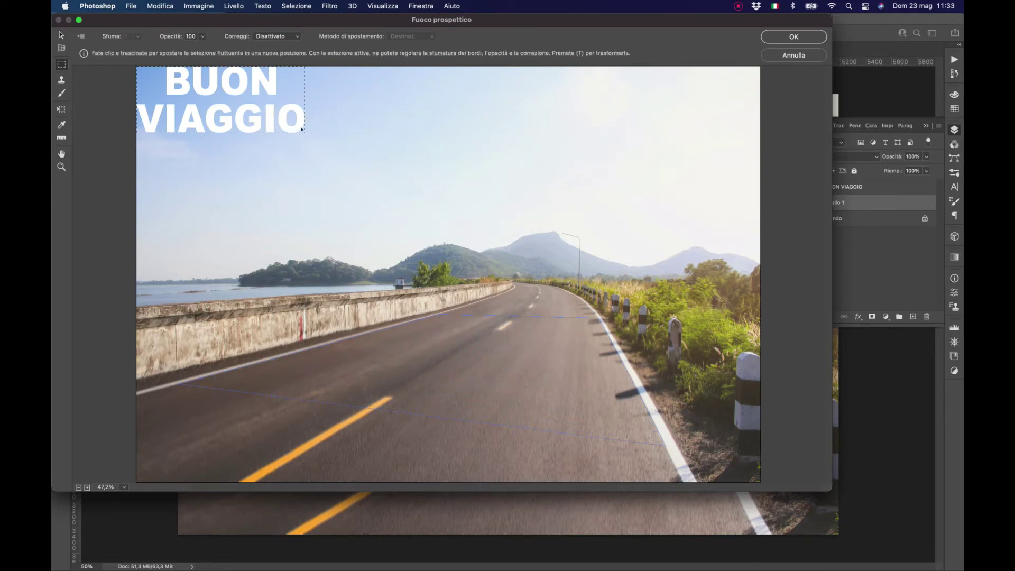
left_click_drag(278, 120, 501, 381)
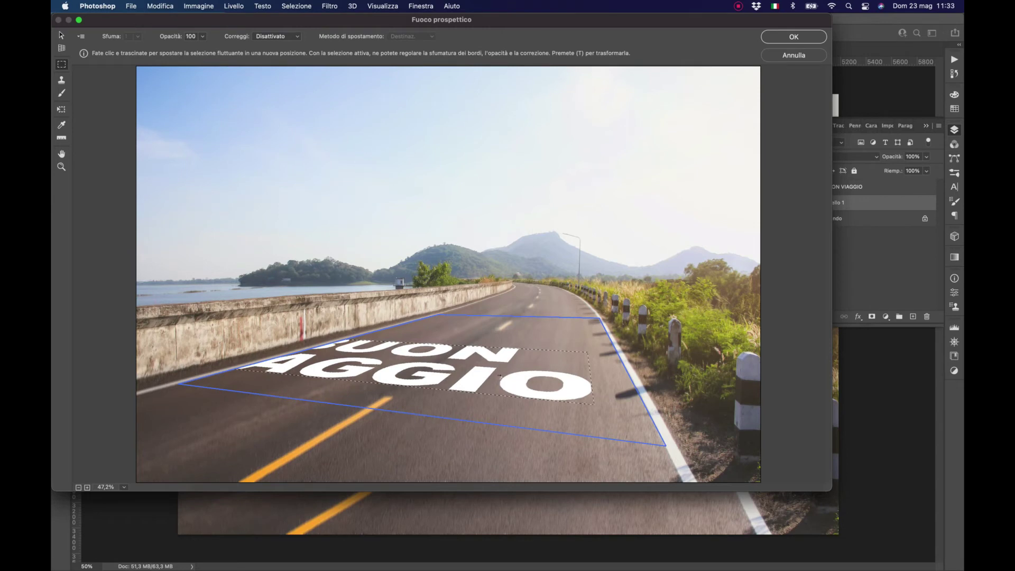
left_click(190, 166)
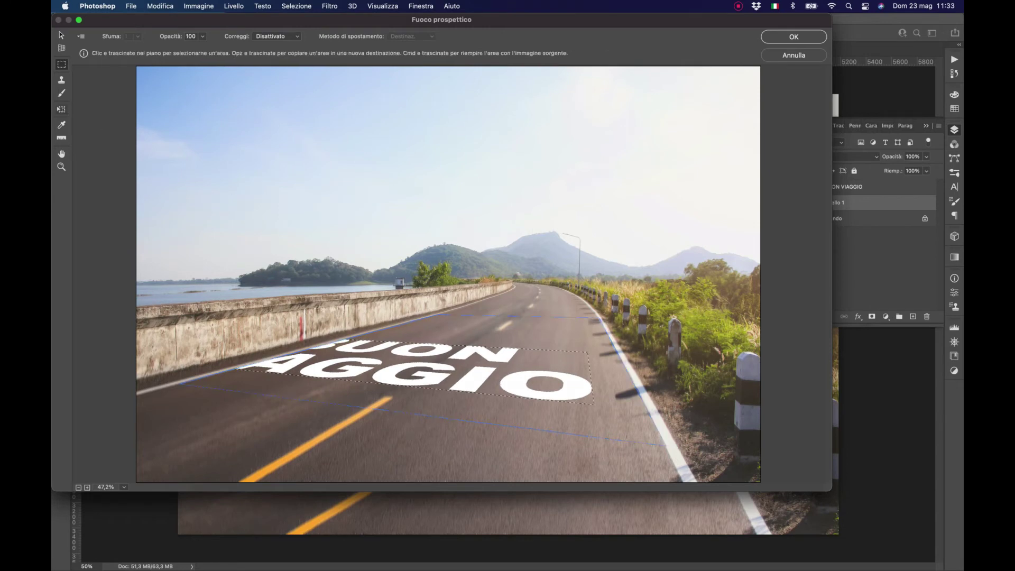
- Scale and slide the text along the road lane, then apply the filter with OK
left_click(61, 108)
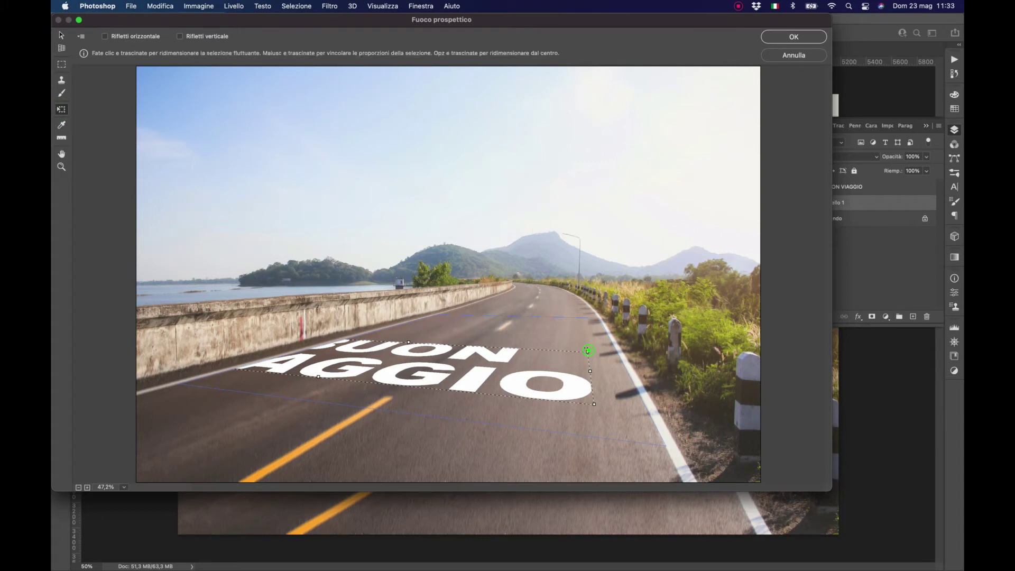
left_click_drag(588, 352, 546, 357)
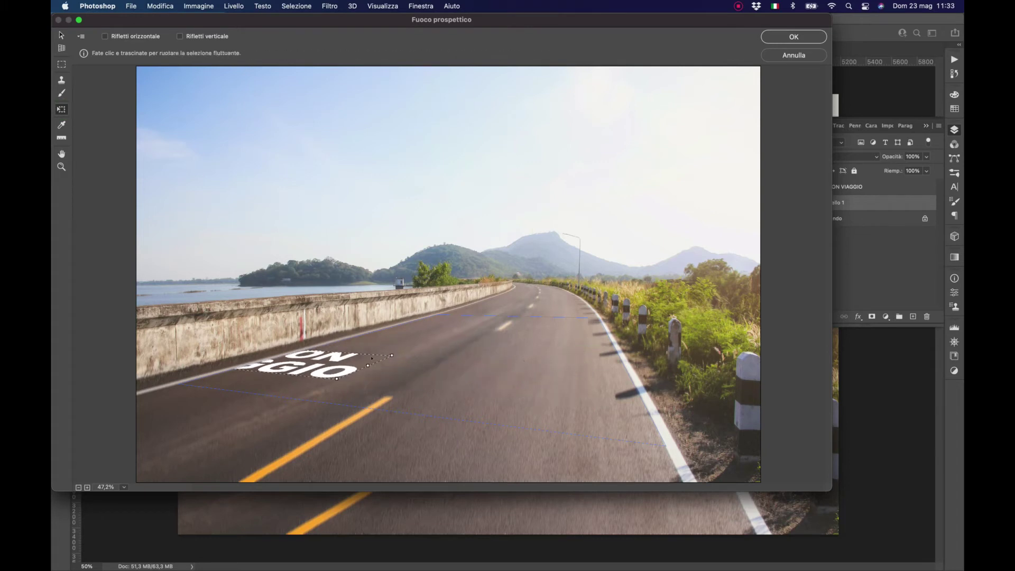
left_click_drag(296, 354, 337, 355)
left_click_drag(481, 358, 509, 358)
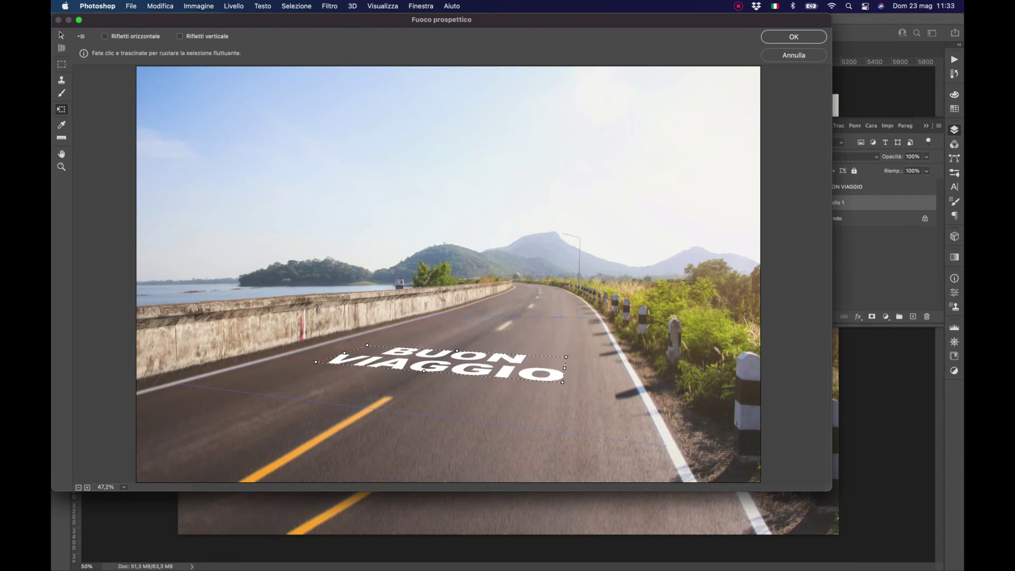
left_click_drag(565, 356, 590, 354)
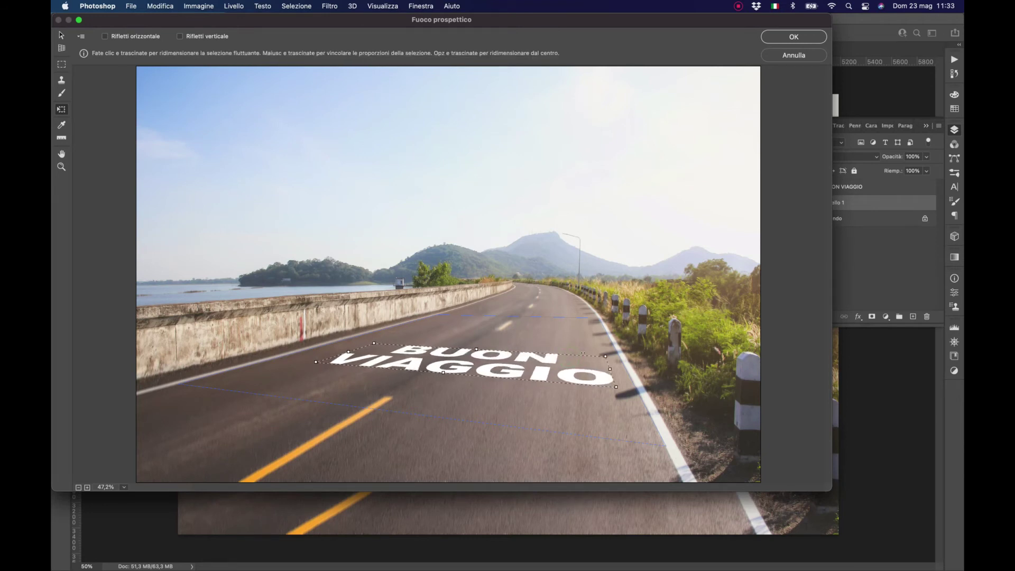
left_click_drag(525, 361, 515, 359)
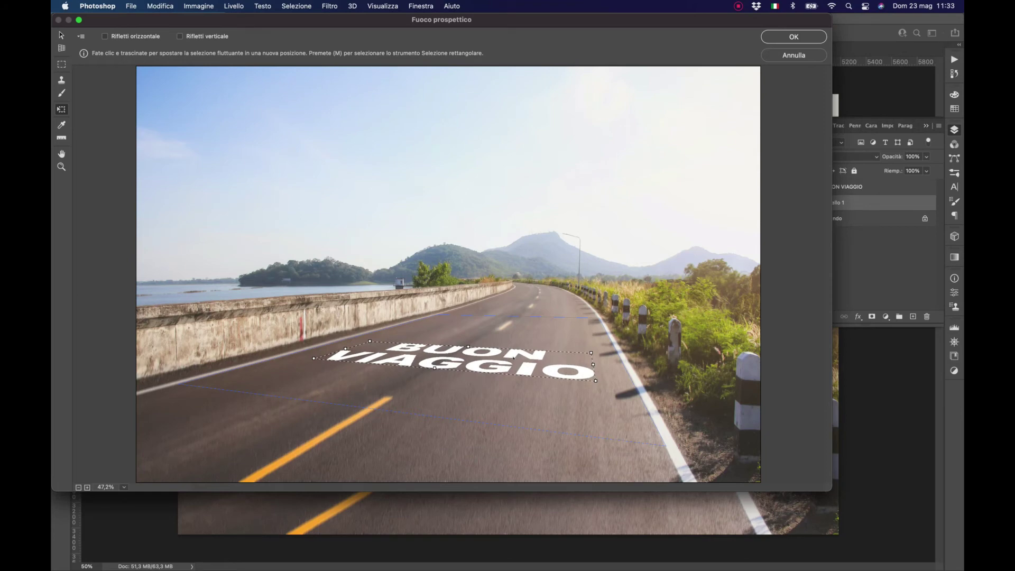
left_click(792, 38)
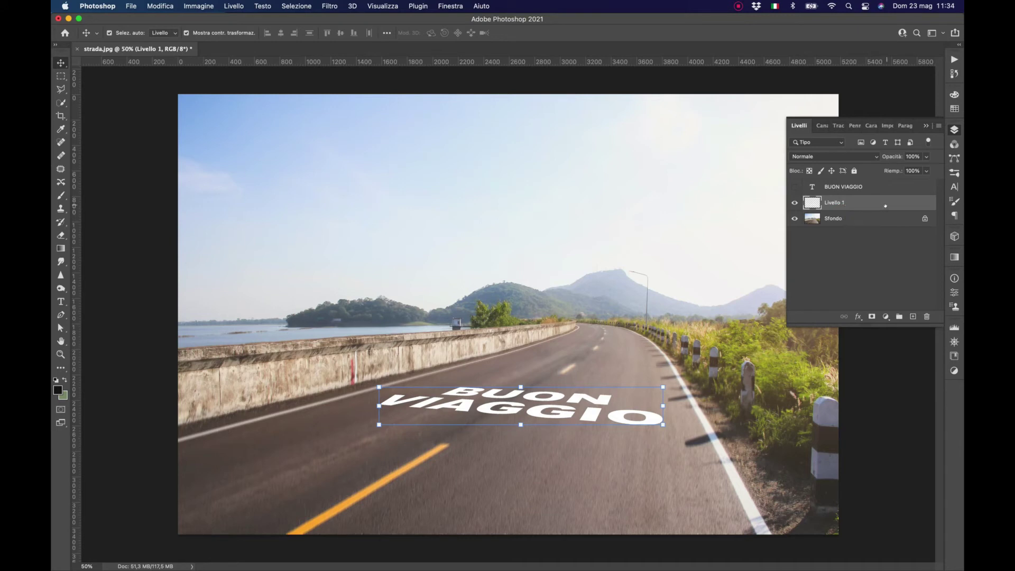
- Apply an Effetto movimento blur to Livello 1 with angle 38° and distance 28 px
left_click(851, 203)
left_click(329, 6)
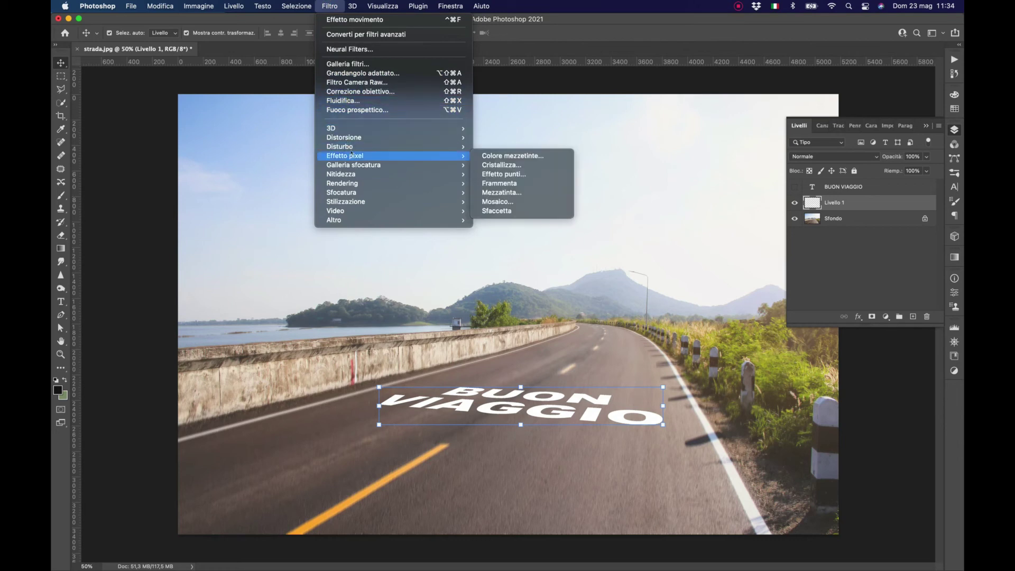
mouse_move(342, 192)
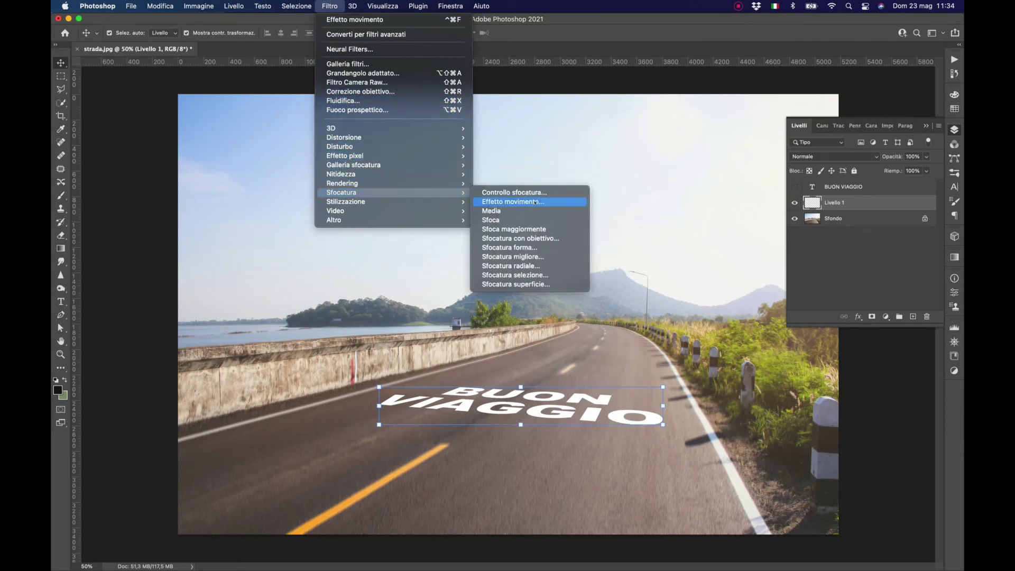
left_click(534, 202)
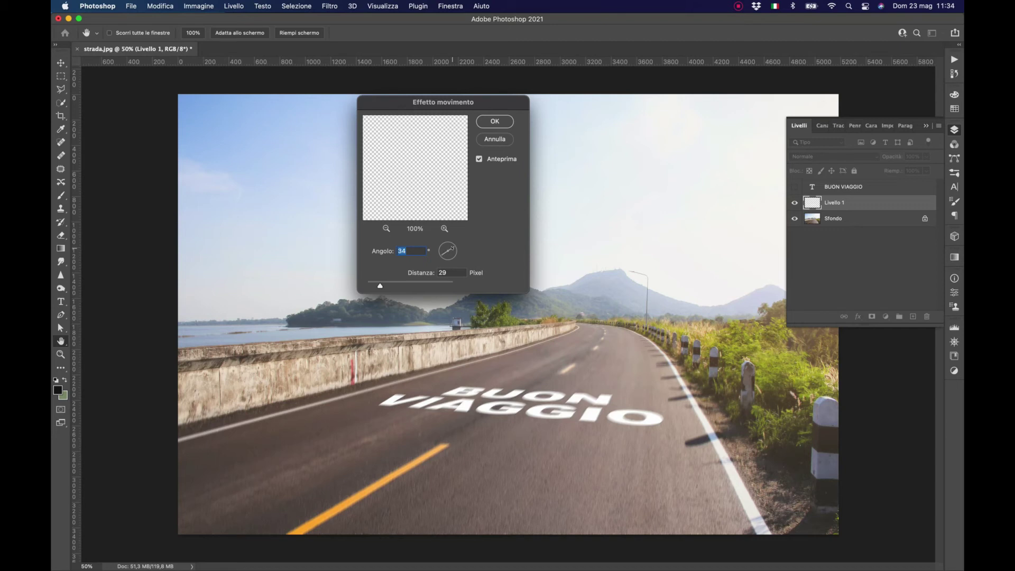
left_click_drag(380, 285, 394, 286)
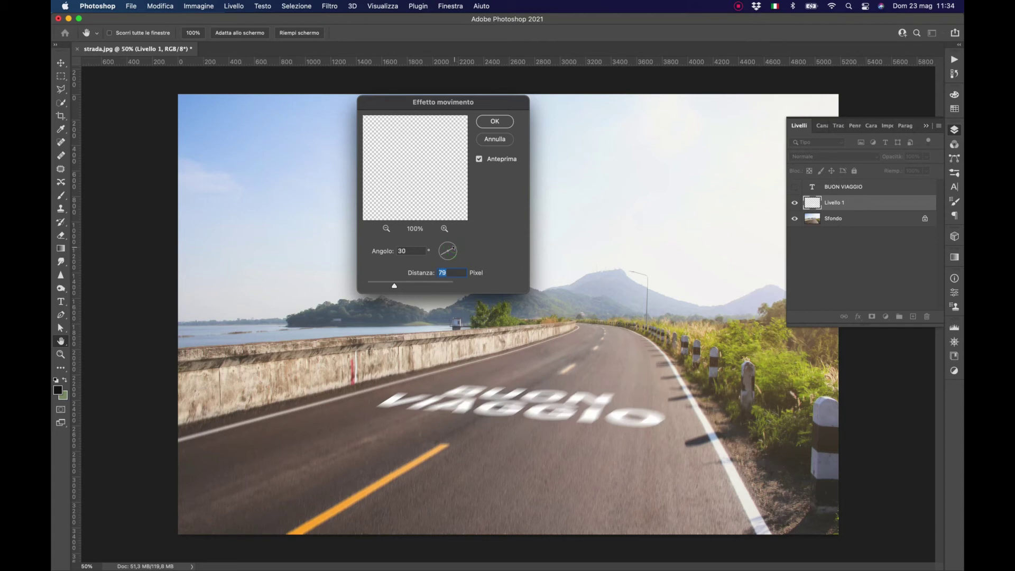
left_click_drag(454, 247, 453, 246)
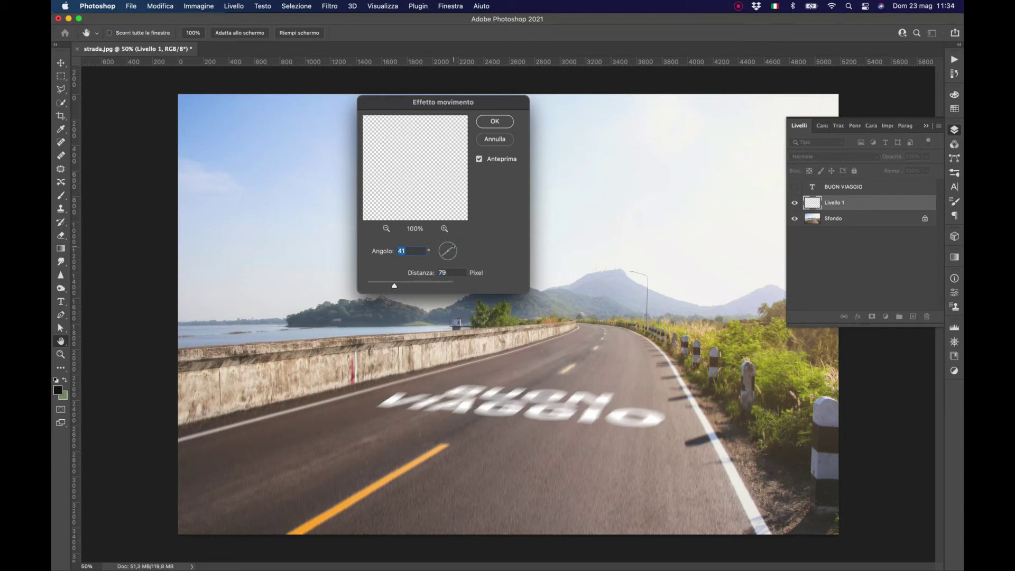
left_click_drag(453, 246, 453, 247)
left_click_drag(394, 285, 380, 285)
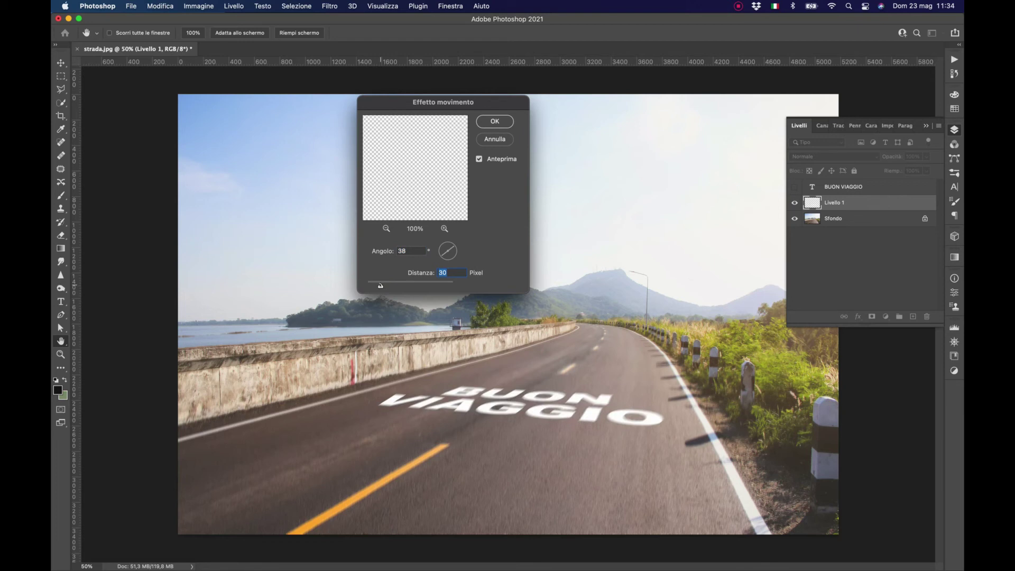
left_click_drag(380, 285, 379, 285)
left_click(503, 119)
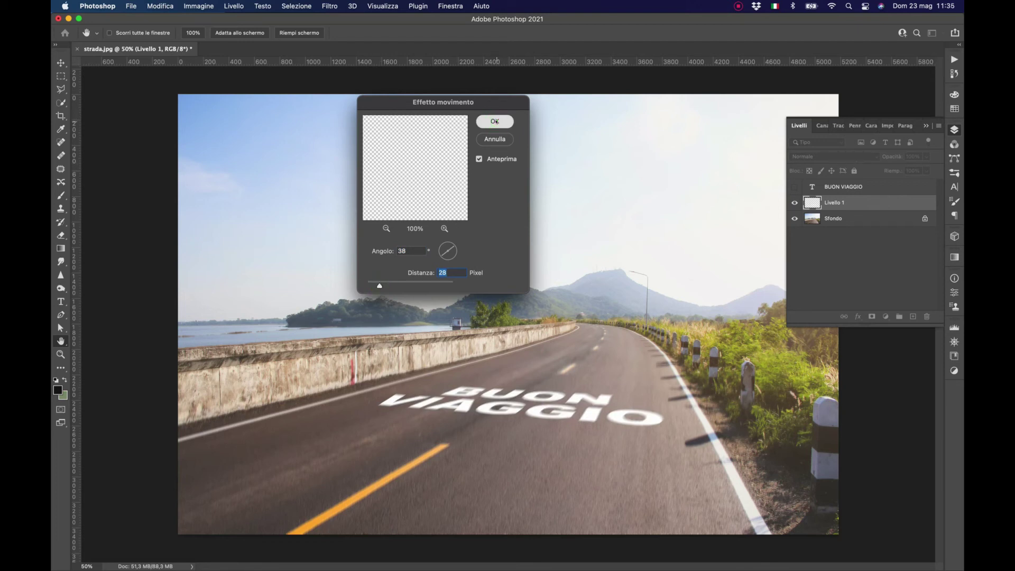
- In Livello 1's blending options, split the underlying-layer black slider to about 201
double_click(896, 203)
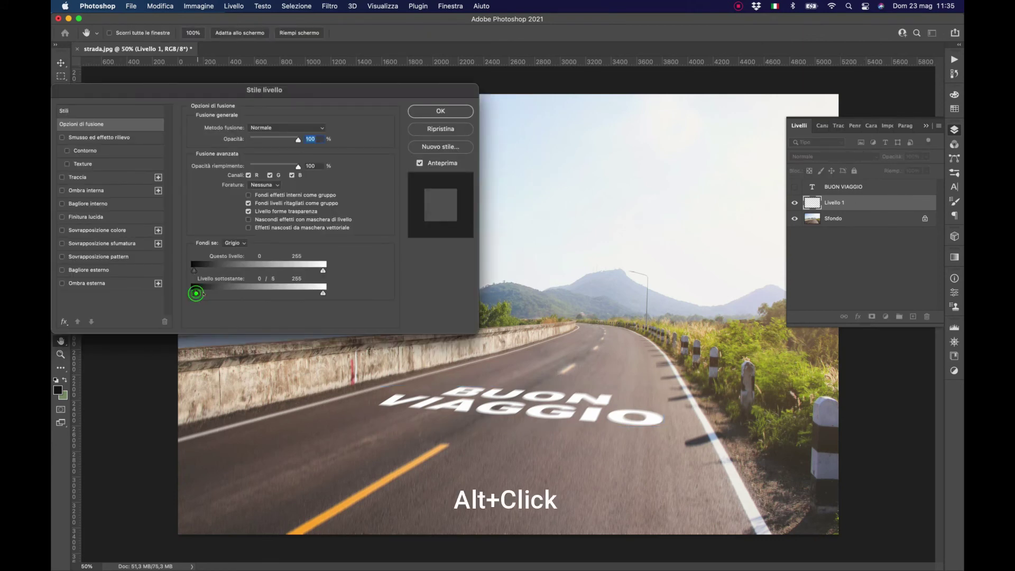
mouse_move(195, 293)
left_mouse_down()
mouse_move(323, 293)
mouse_move(295, 294)
left_mouse_up()
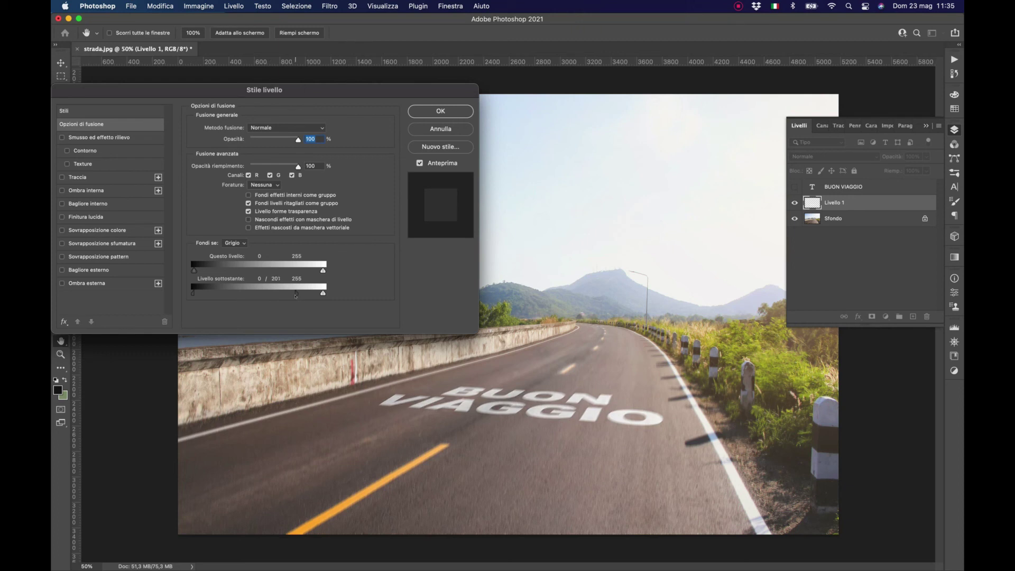
left_click(440, 111)
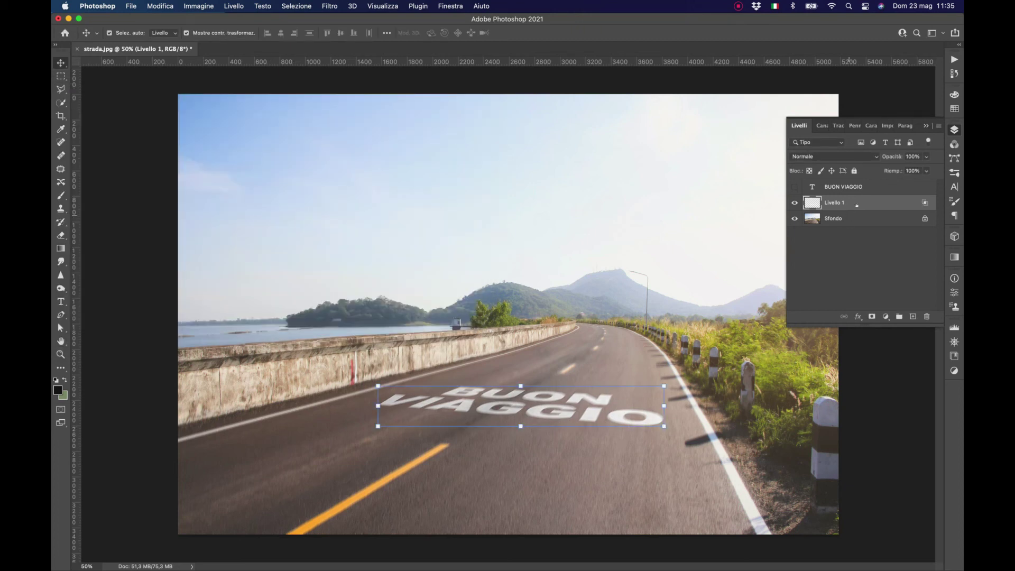
- Set Livello 1's blend mode to Sovrapponi (Overlay)
left_click(835, 156)
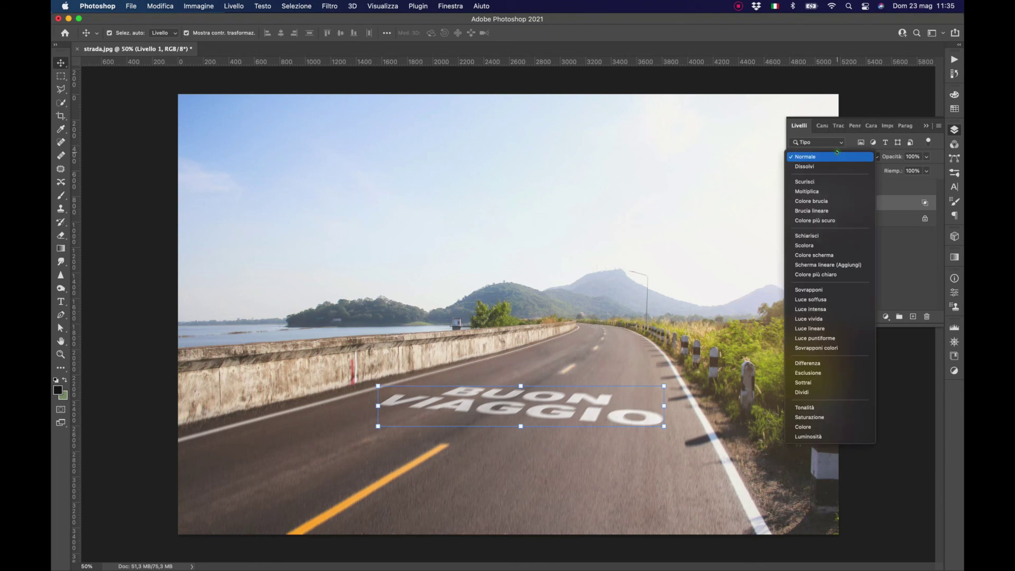
left_click(821, 290)
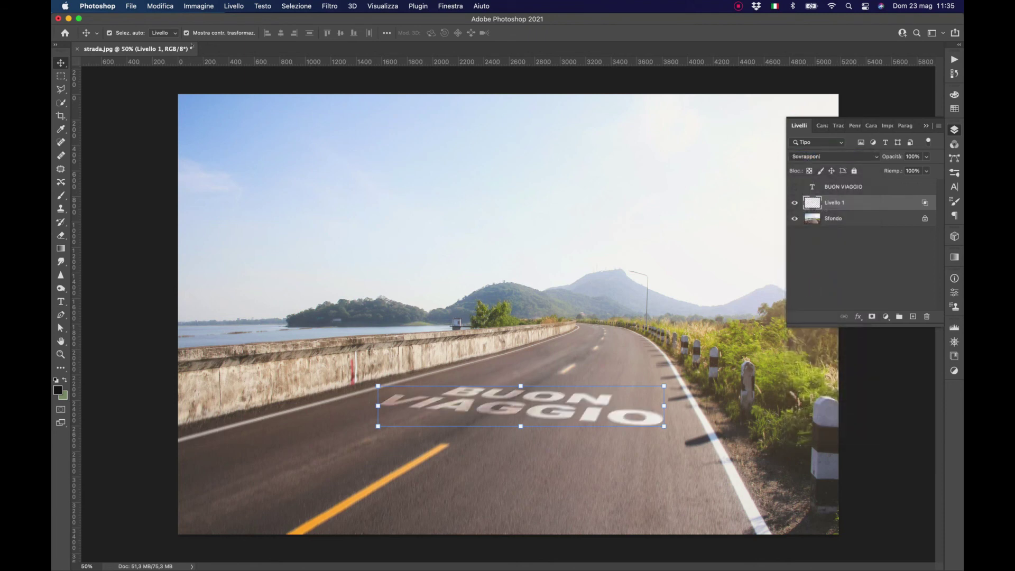
left_click(160, 6)
mouse_move(167, 231)
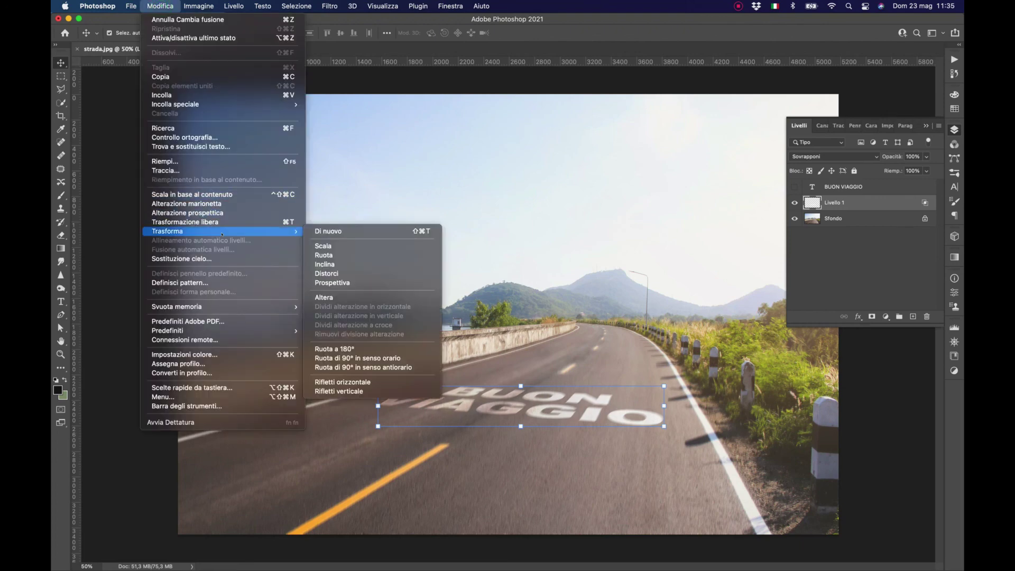
- Distort the lettering by pulling its lower-left corner down-left to match the road, then commit
left_click(328, 273)
left_click_drag(378, 426, 363, 431)
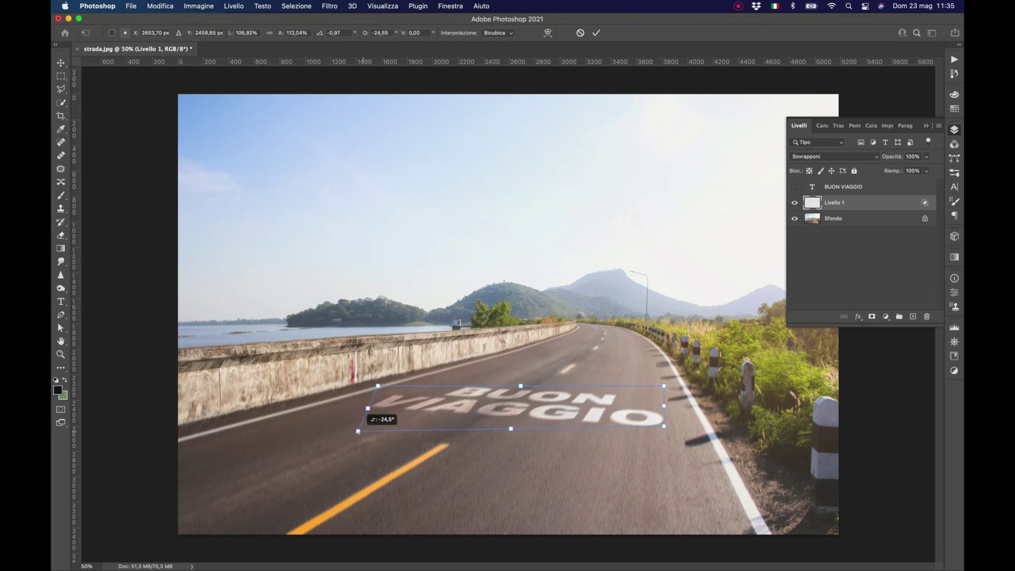
left_click_drag(363, 431, 354, 434)
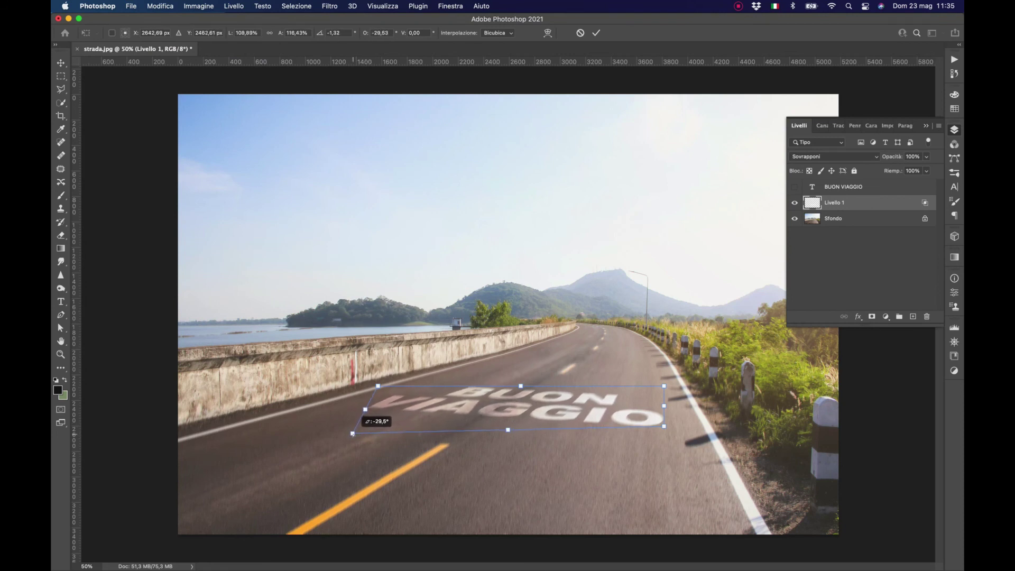
double_click(569, 404)
left_click(575, 459)
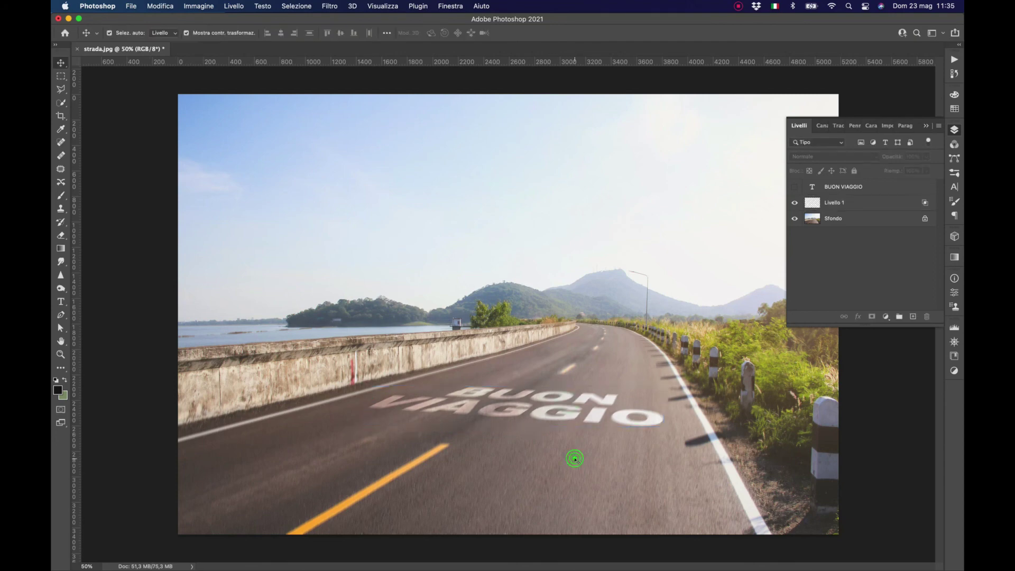